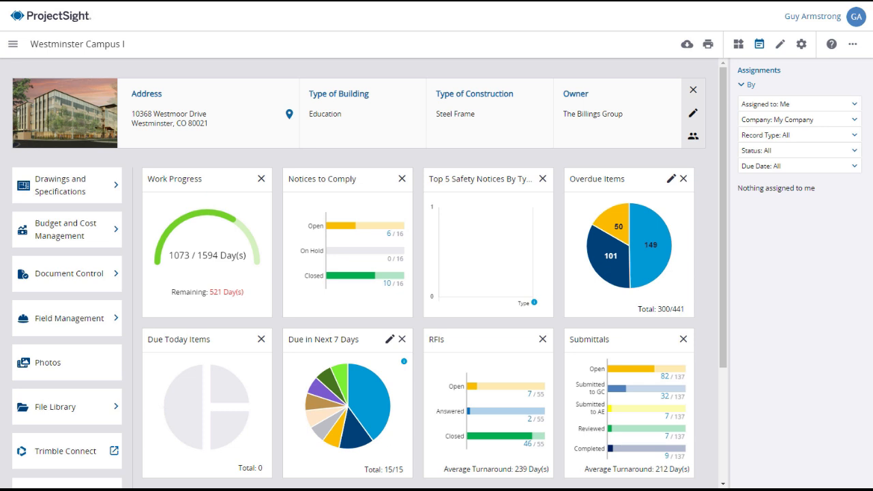
- Open the General Invoices list from the project's Budget and Cost Management area
left_click(61, 235)
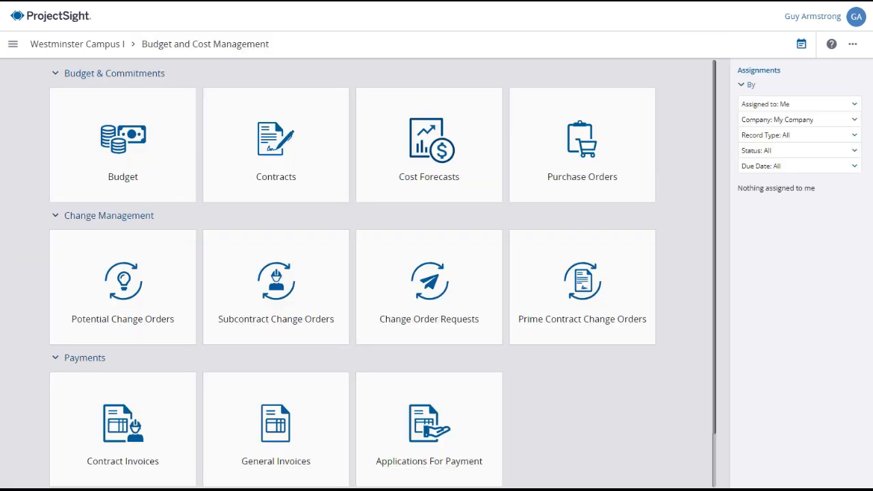
left_click(271, 427)
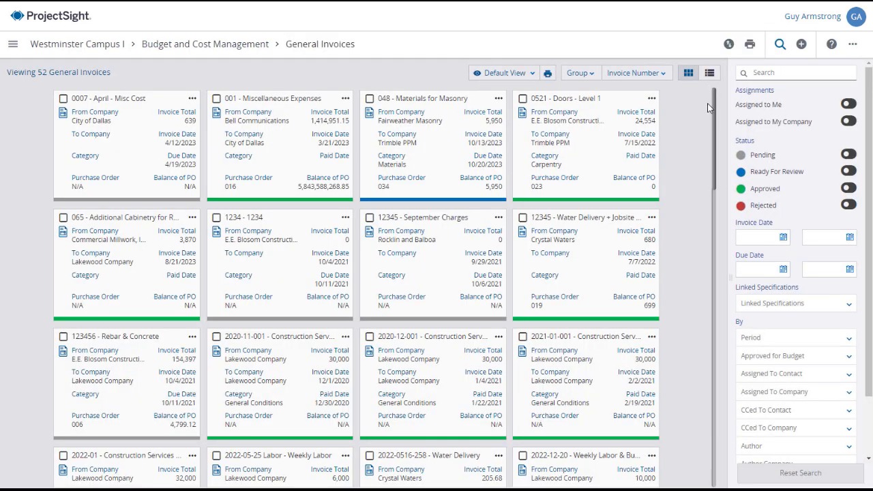
- Review the sorting, grouping and saved-view options available for the general invoice list
left_click(664, 75)
scroll(670, 191, "up", 5)
left_click(578, 73)
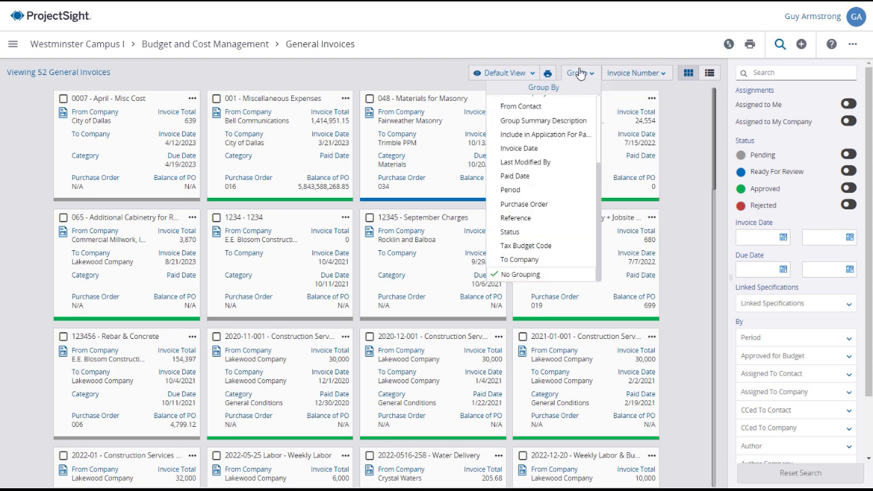
left_click_drag(599, 175, 599, 207)
left_click(507, 74)
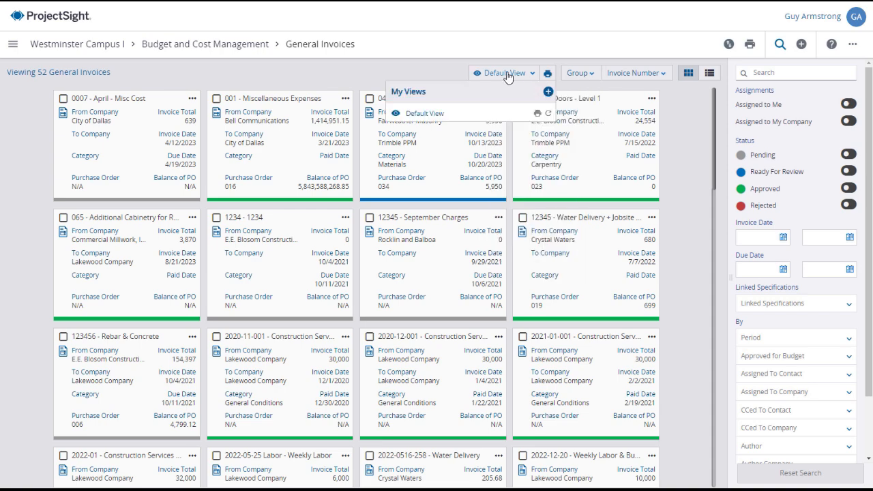
left_click(449, 75)
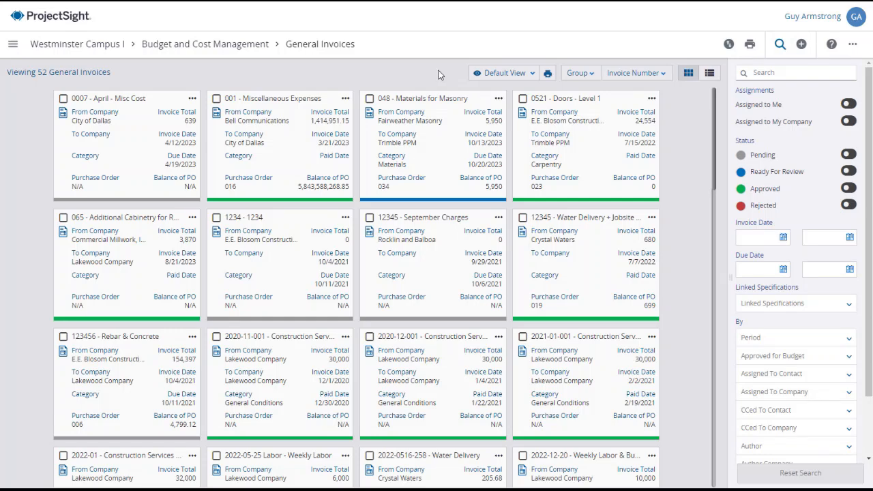
- Open the Rebar & Concrete invoice and review its Contact Details and Tax sections
left_click(139, 387)
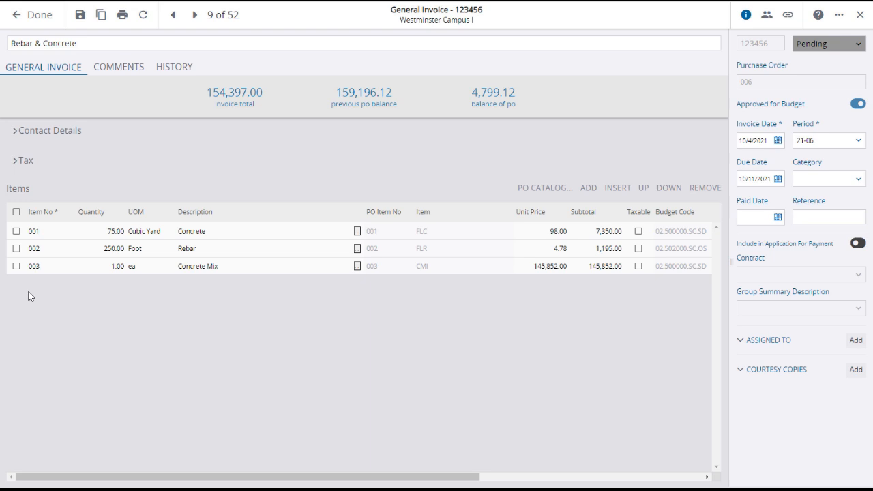
left_click(13, 137)
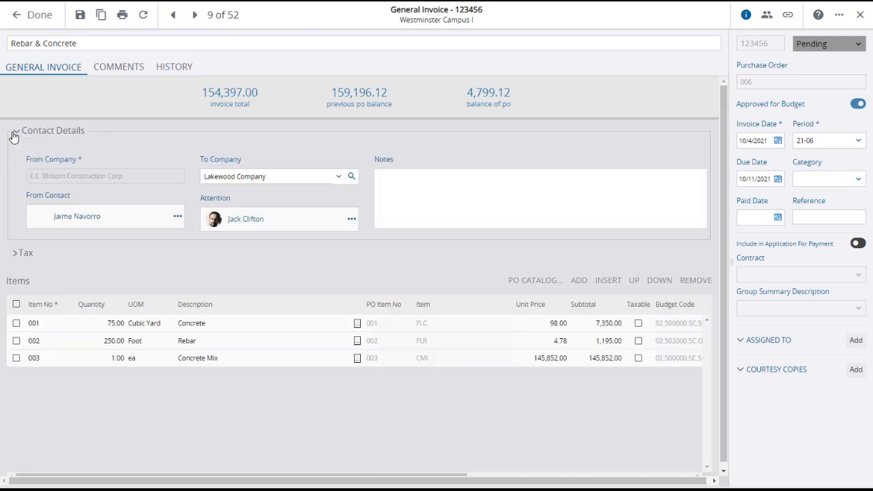
left_click(14, 258)
left_click(14, 256)
left_click(15, 131)
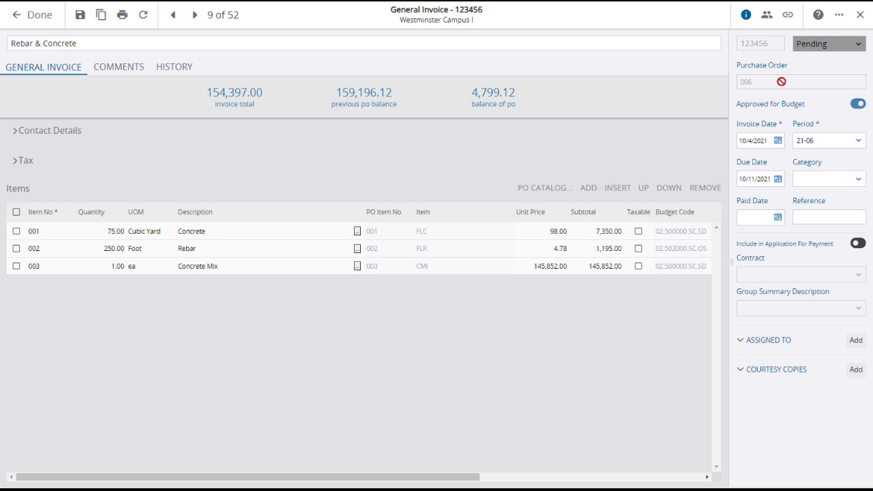
- Set the Rebar & Concrete invoice's status to Ready For Review and assign it to a contact with a due date of 10/25/2023
left_click(861, 46)
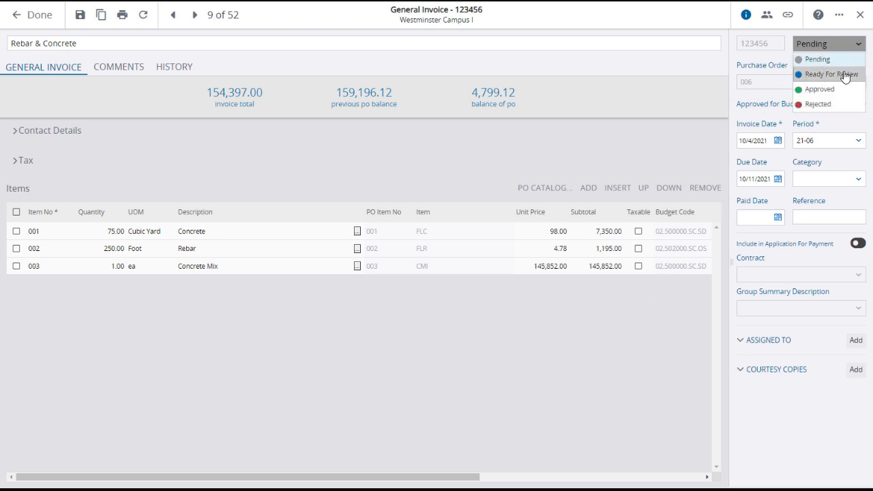
left_click(845, 75)
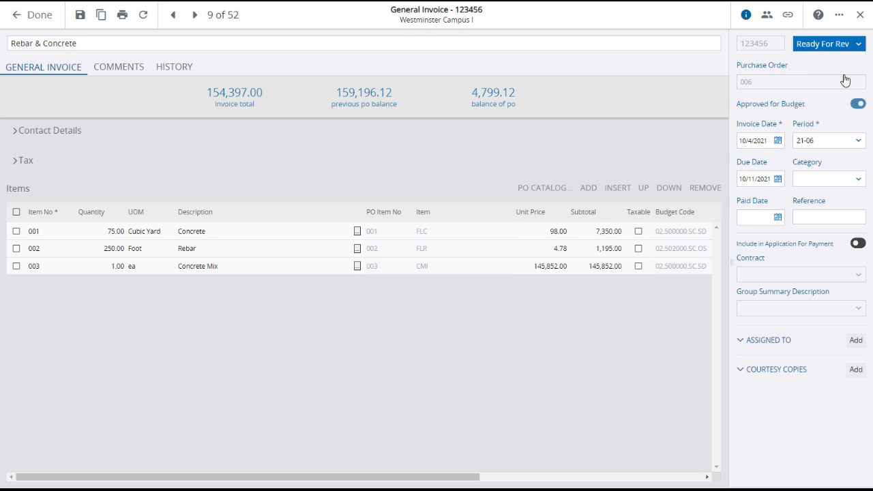
left_click(857, 341)
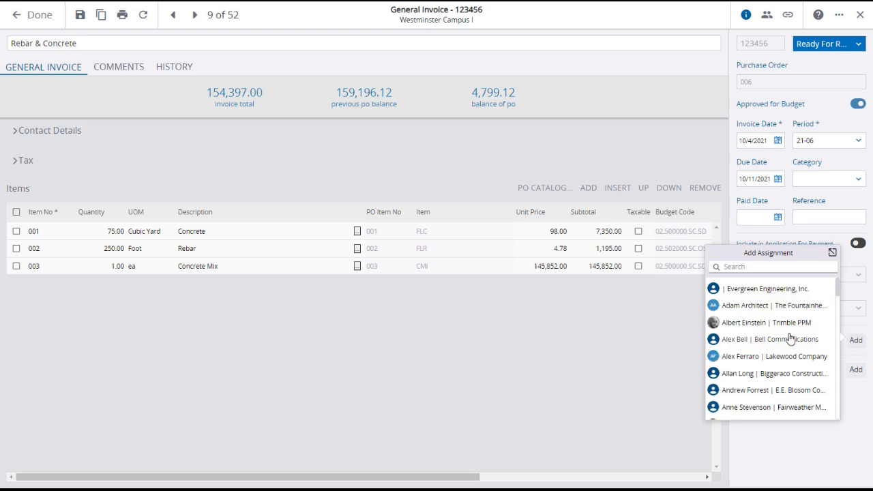
scroll(786, 337, "down", 3)
left_click(750, 344)
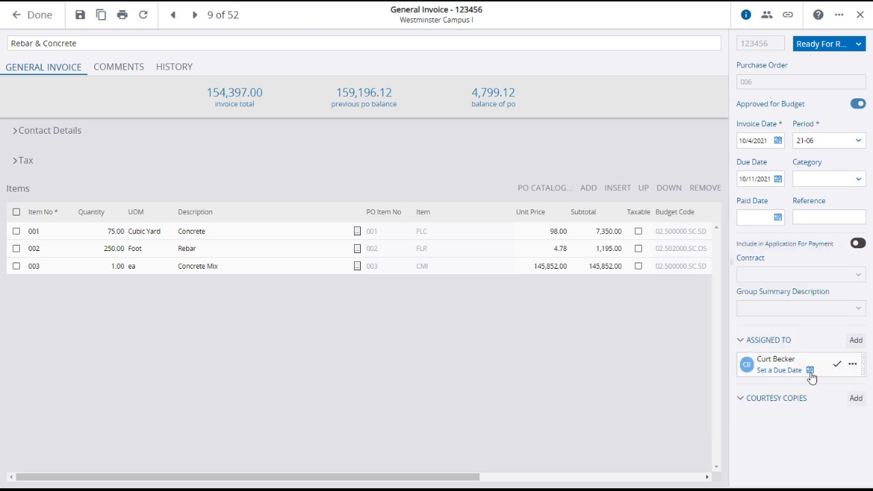
left_click(811, 371)
left_click(813, 323)
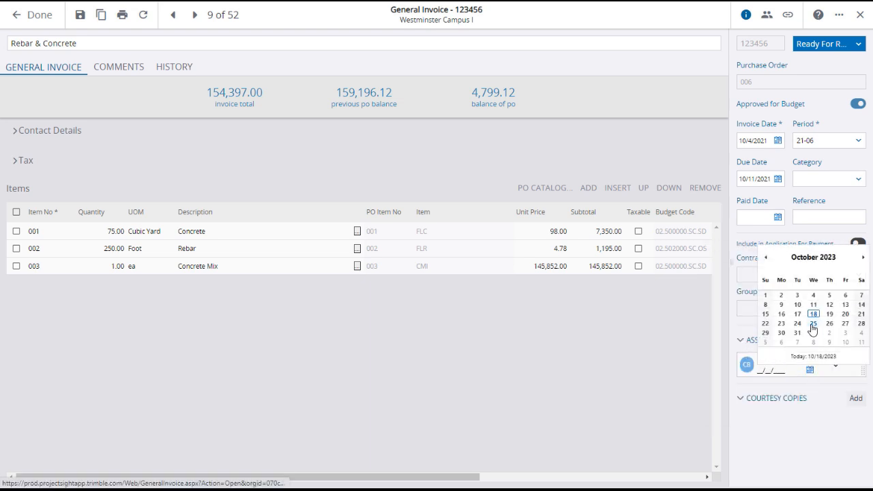
left_click(819, 423)
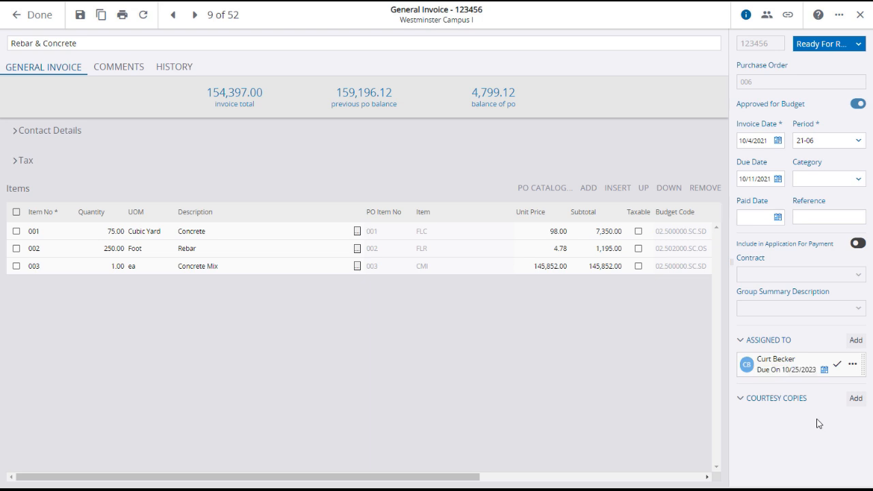
- Review the comments and change history of the Rebar & Concrete invoice
left_click(120, 68)
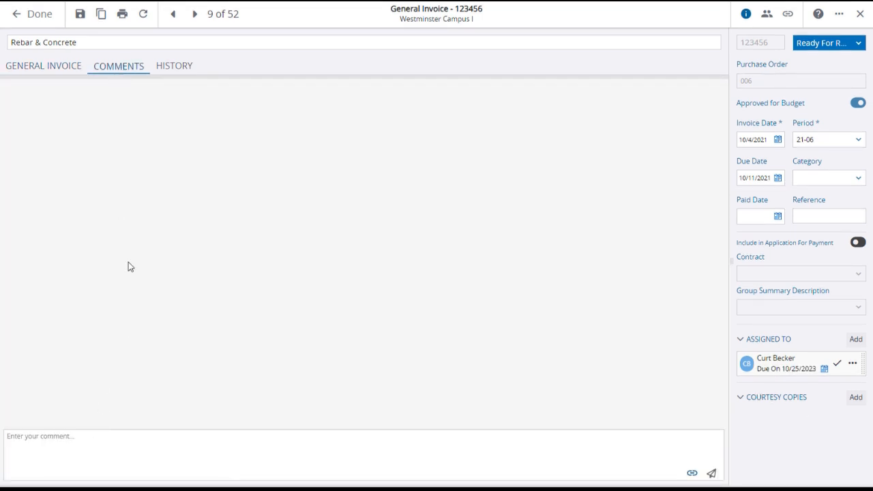
left_click(176, 69)
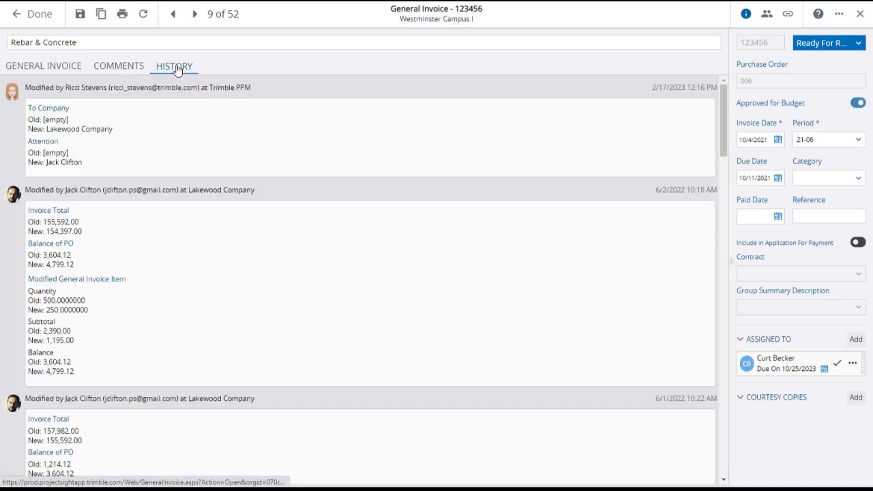
left_click(42, 69)
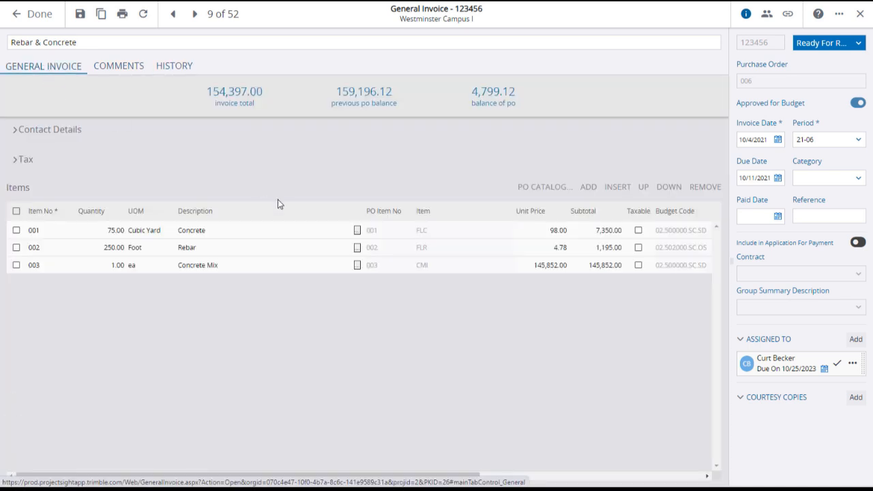
- Save the Rebar & Concrete invoice and return to the General Invoices list
left_click(80, 15)
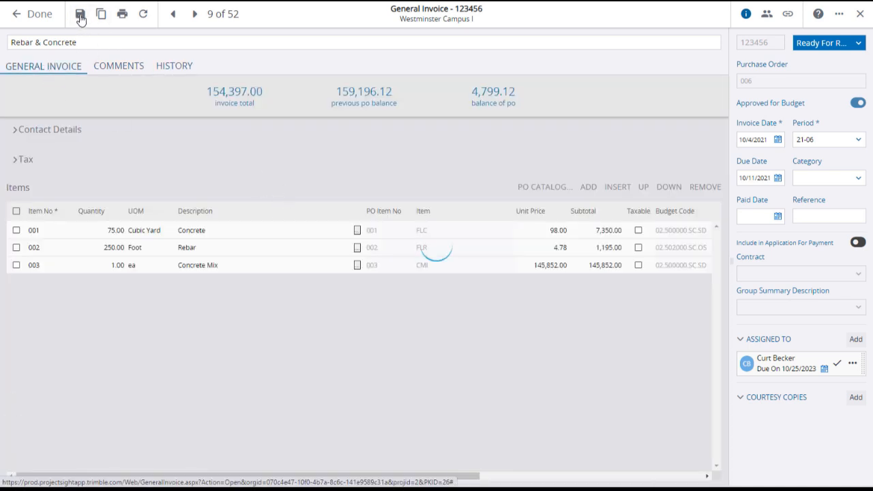
left_click(42, 19)
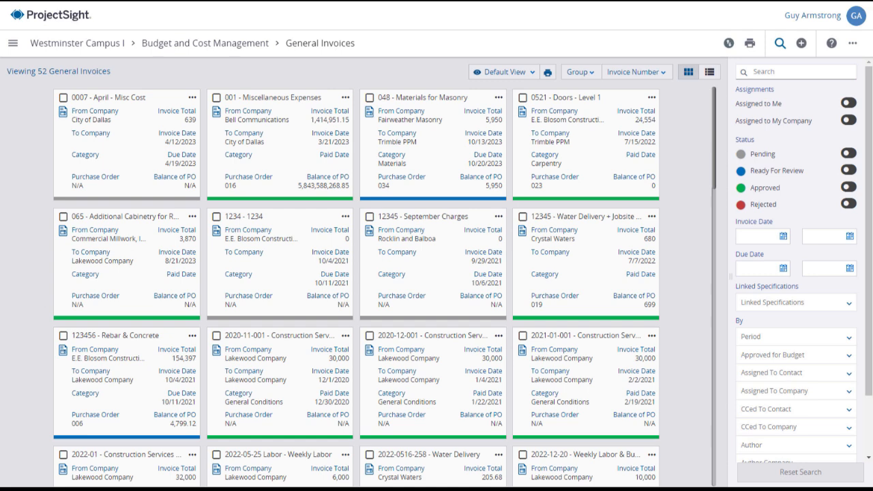
- Start a new general invoice from Dug Construction with invoice number 050 and period 23-10
left_click(802, 44)
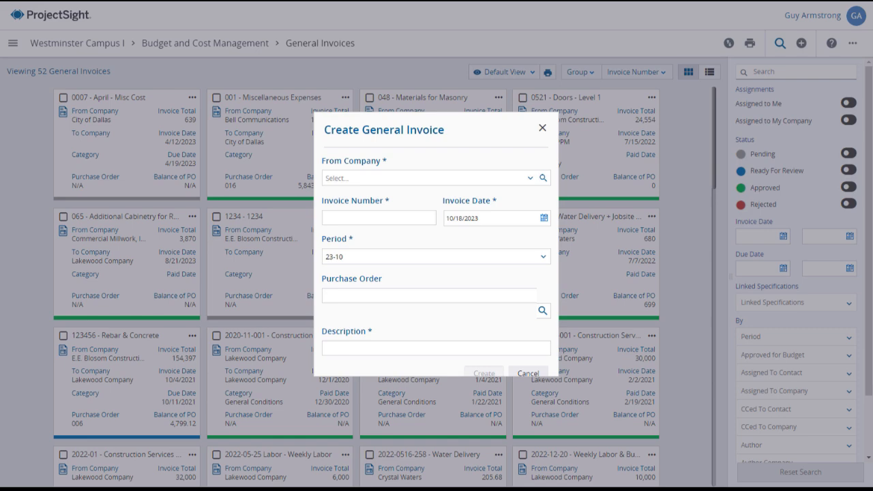
left_click(531, 180)
left_click_drag(545, 206, 546, 224)
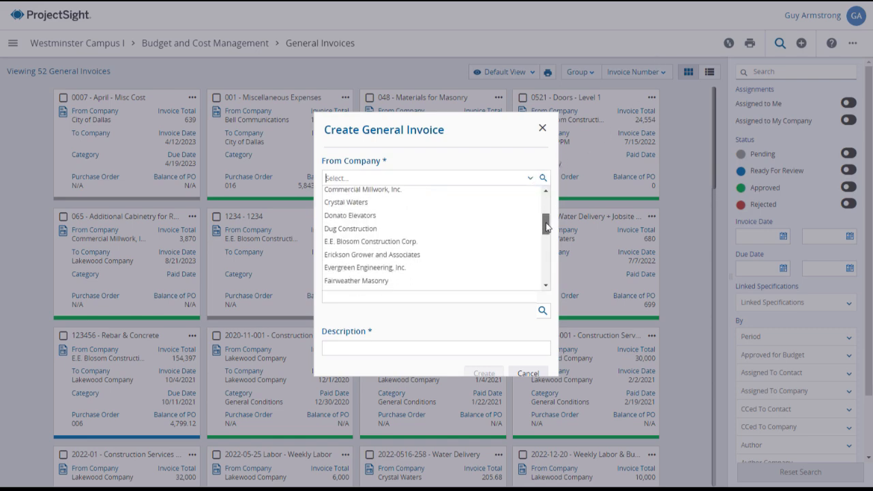
left_click(467, 229)
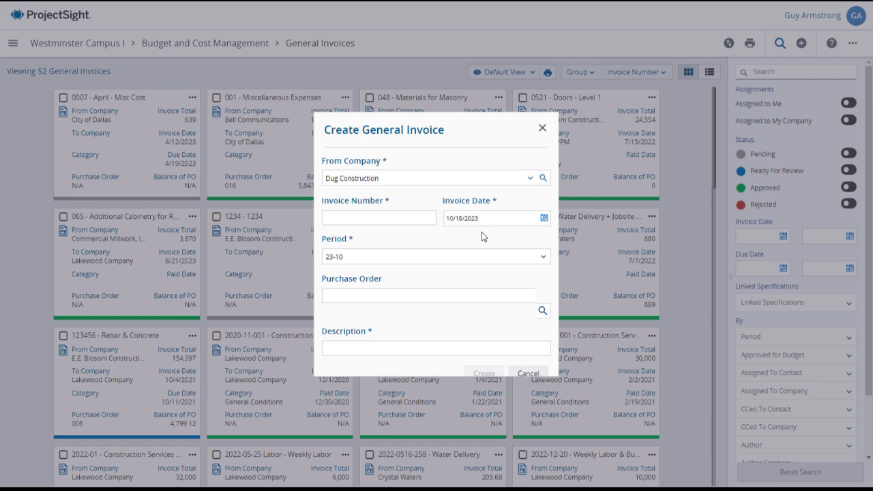
left_click(409, 219)
type("050")
left_click(545, 258)
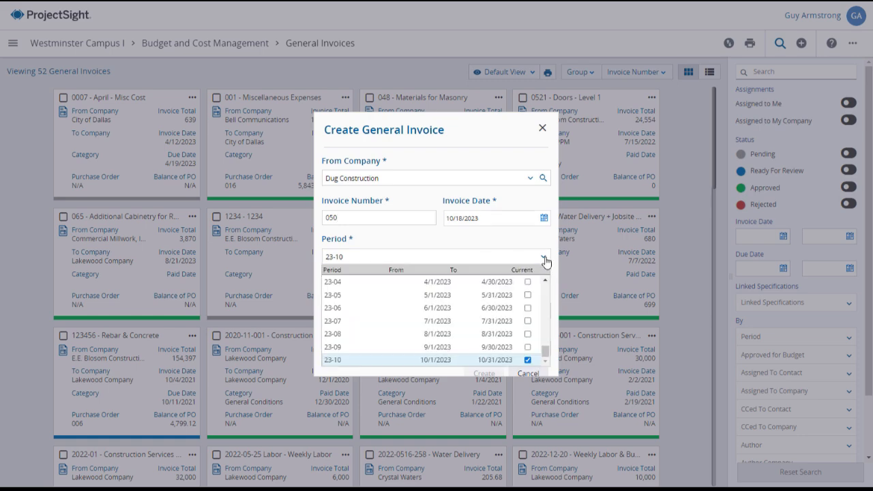
left_click(528, 360)
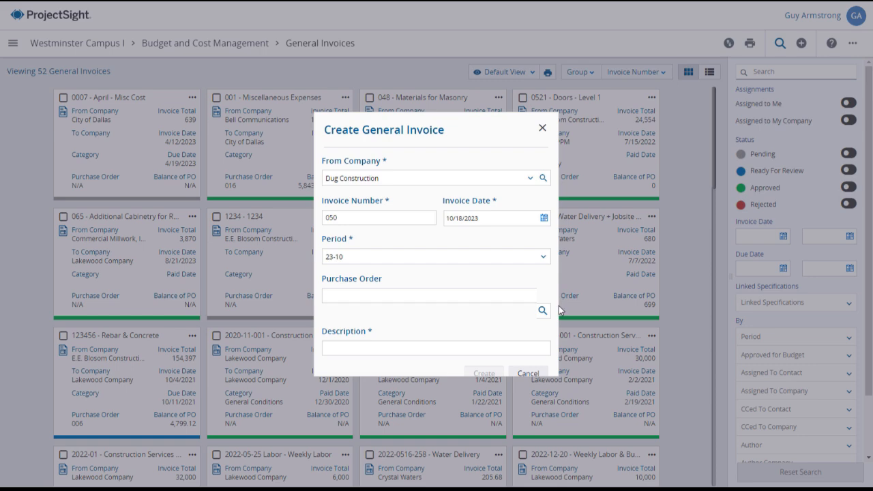
- Link the Additional Drywall purchase order to the new invoice and create it
left_click(543, 311)
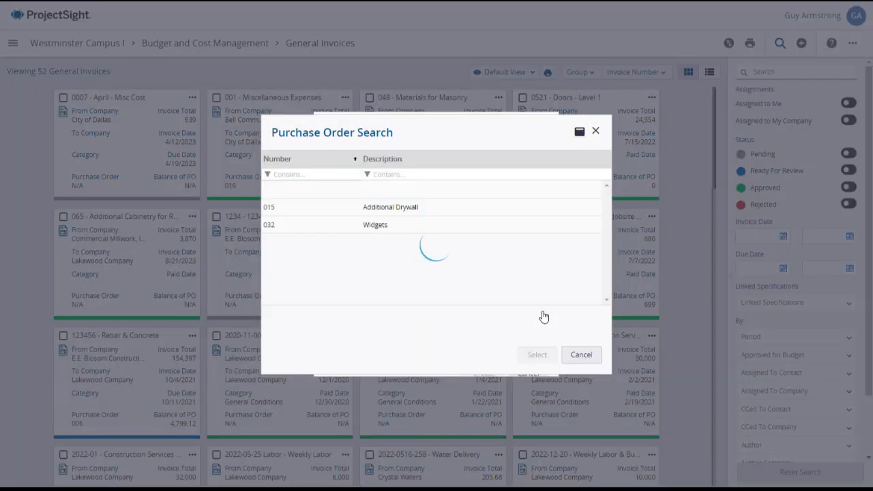
left_click(387, 212)
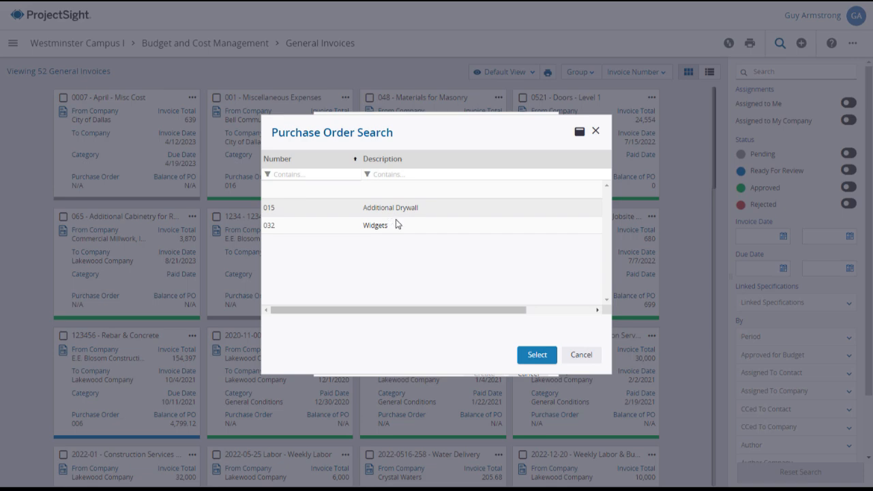
left_click(530, 359)
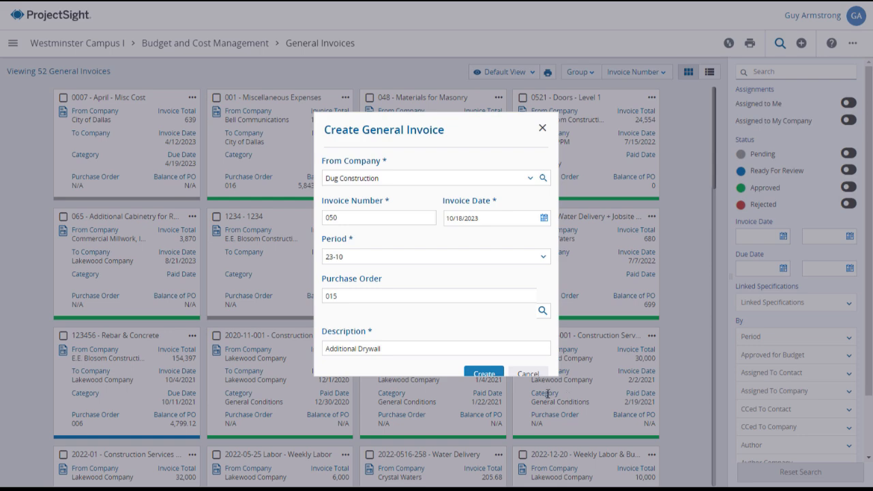
left_click(484, 375)
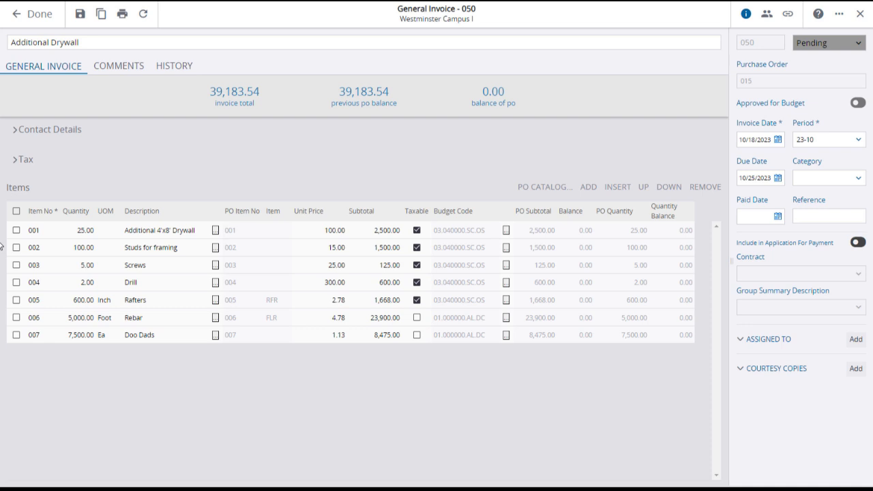
- Set the invoiced quantities to 15 for Additional 4'x8' Drywall and 50 for Studs for framing
left_click(86, 234)
type("15")
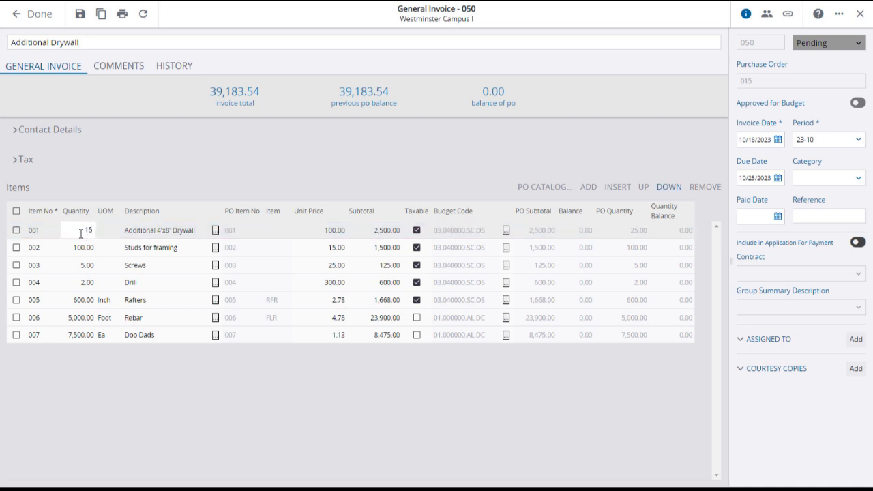
left_click(84, 247)
type("50")
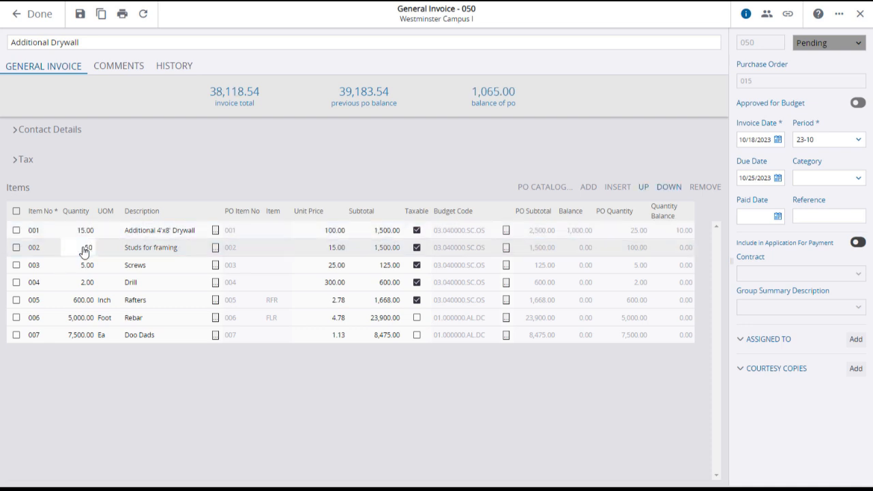
left_click(81, 264)
left_click(84, 265)
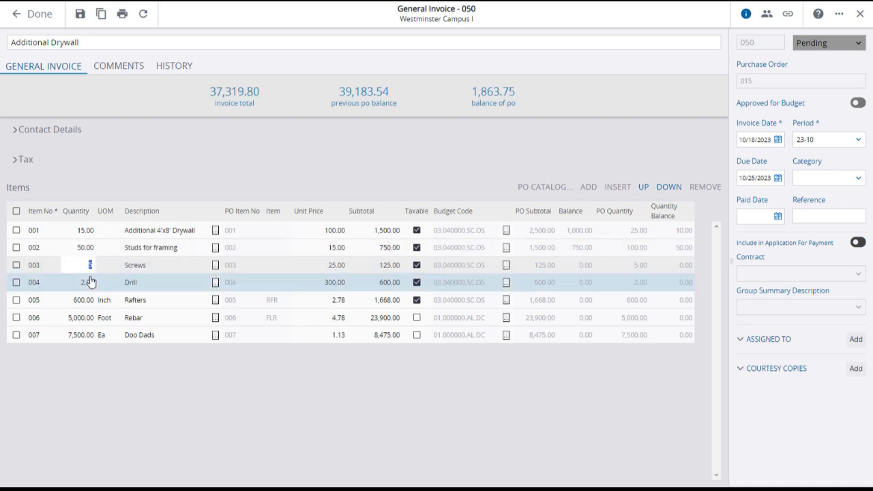
- Set the invoiced quantities to 1000 for Rebar and 2,500 for Doo Dads
left_click(84, 321)
type("1000")
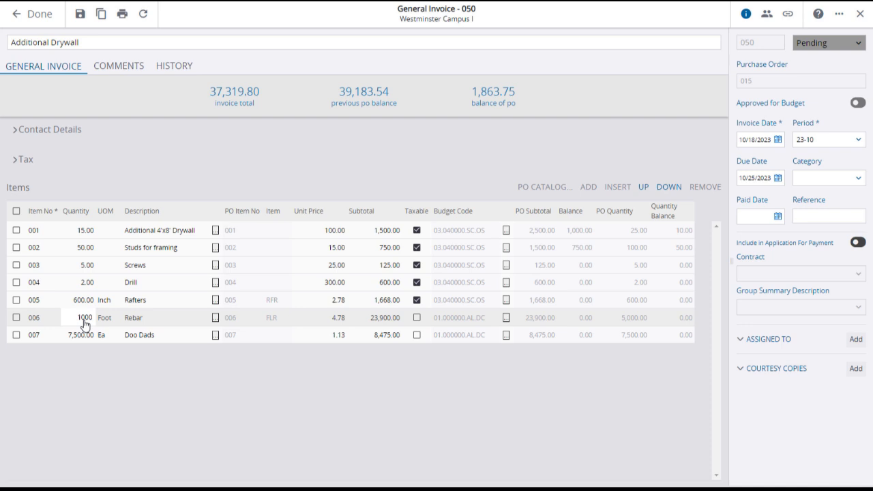
left_click(85, 337)
type("2,5")
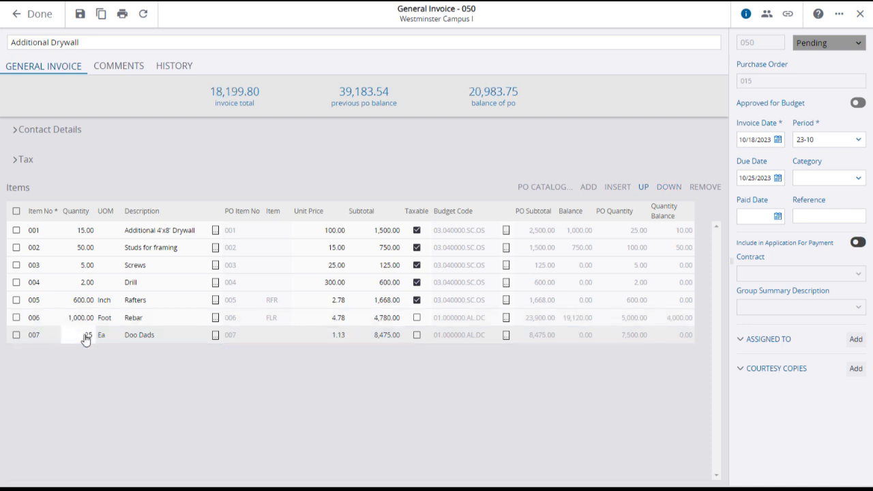
type("00")
key("Return")
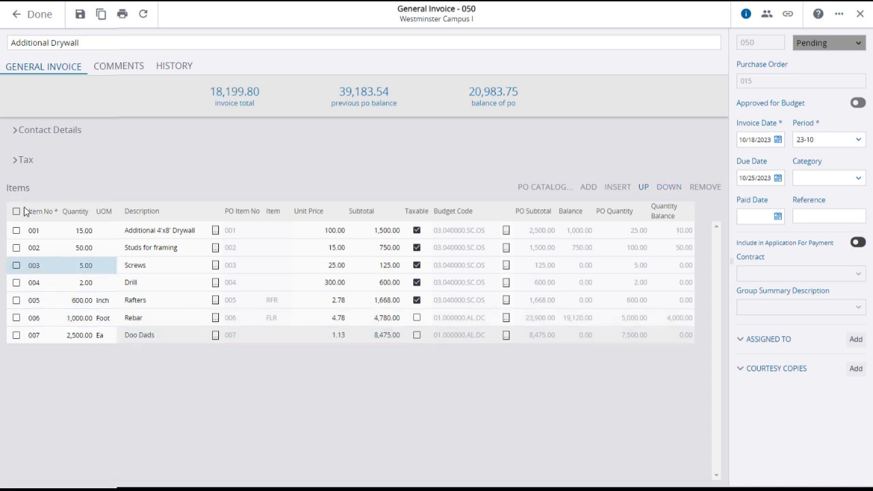
- Set Trimble PPM as the company receiving the invoice in its contact details
left_click(16, 131)
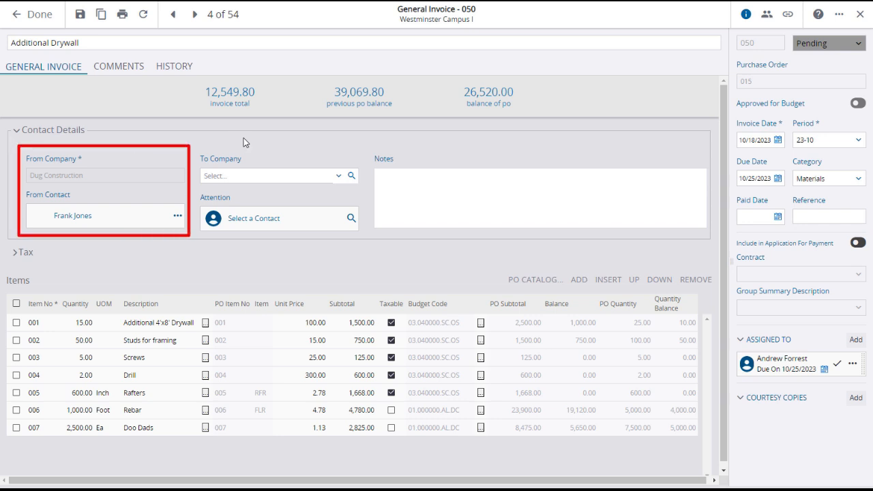
left_click(345, 181)
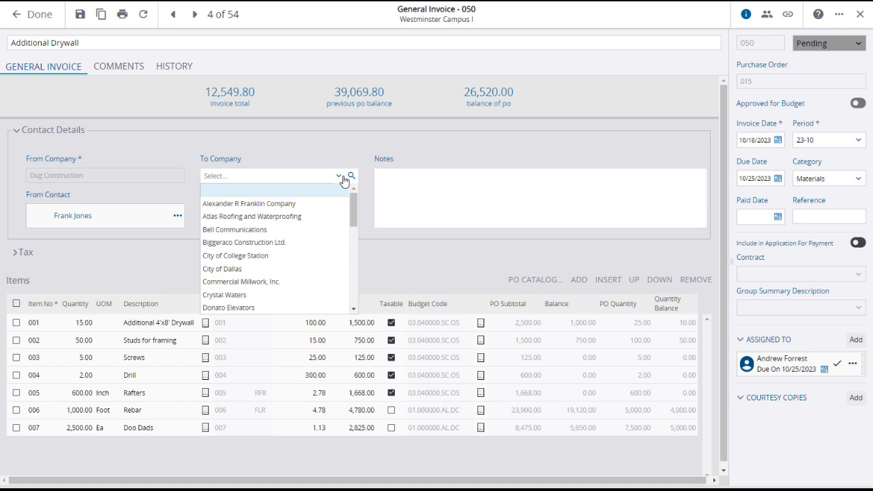
scroll(352, 212, "down", 5)
scroll(341, 298, "down", 2)
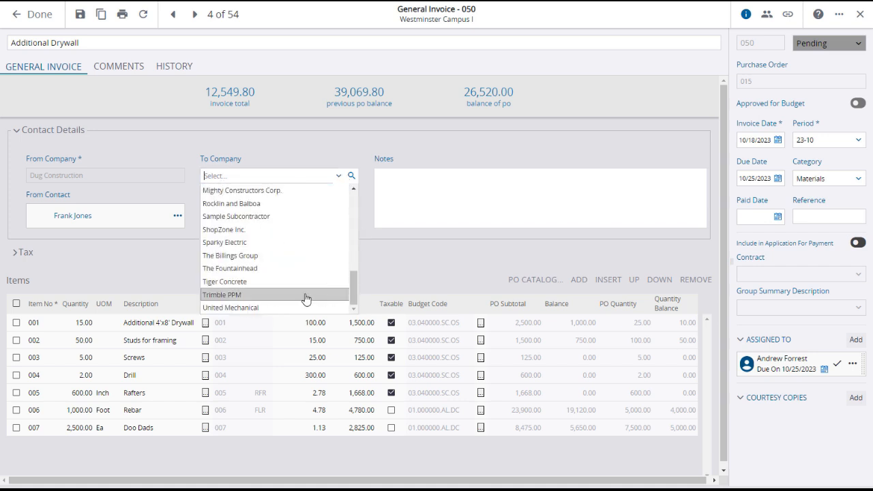
left_click(306, 295)
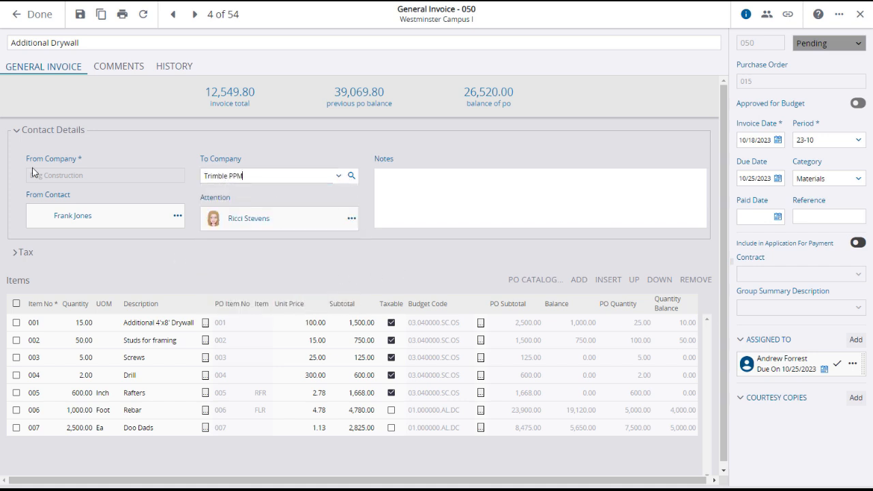
left_click(15, 130)
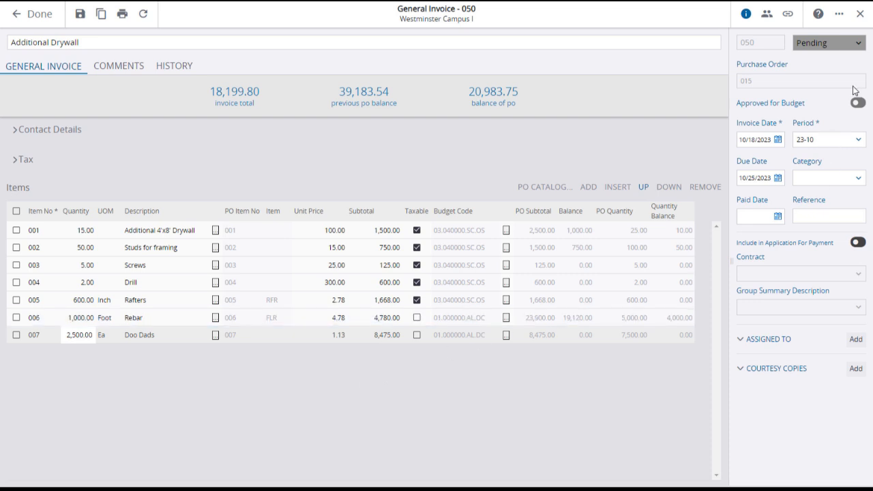
- Set the invoice status to Ready For Review and its category to Materials
left_click(858, 45)
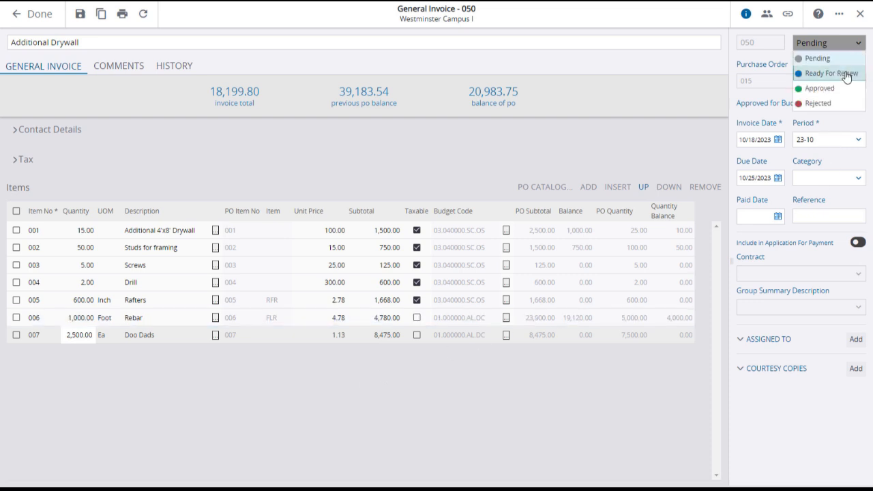
left_click(845, 74)
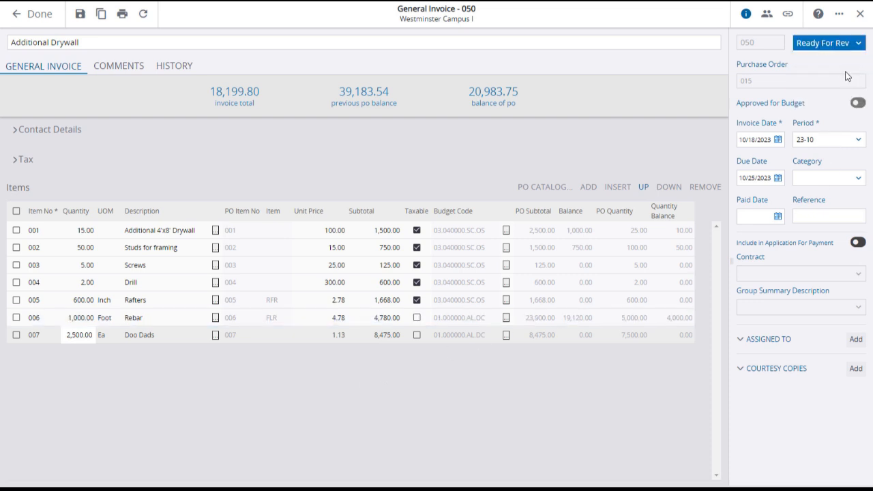
left_click(859, 181)
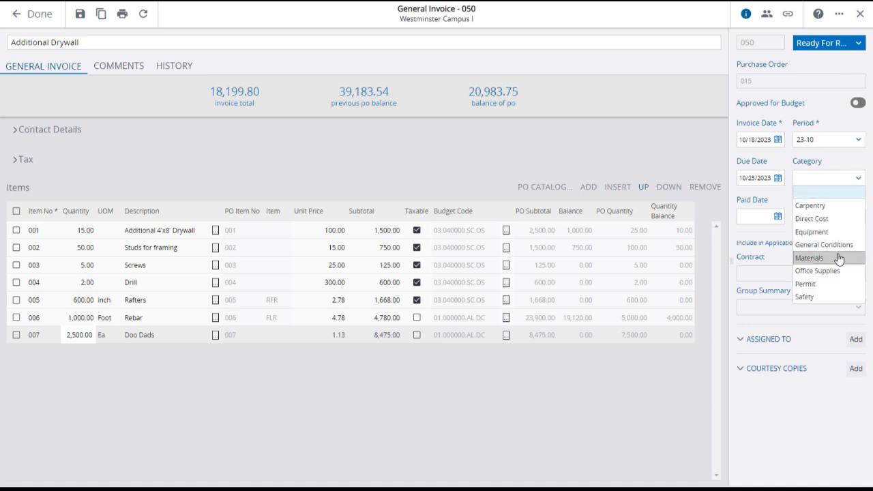
left_click(838, 256)
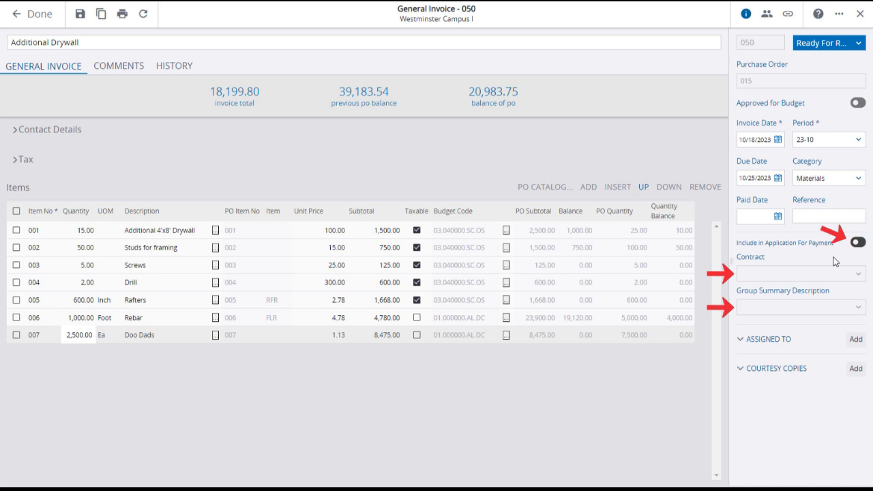
left_click(856, 340)
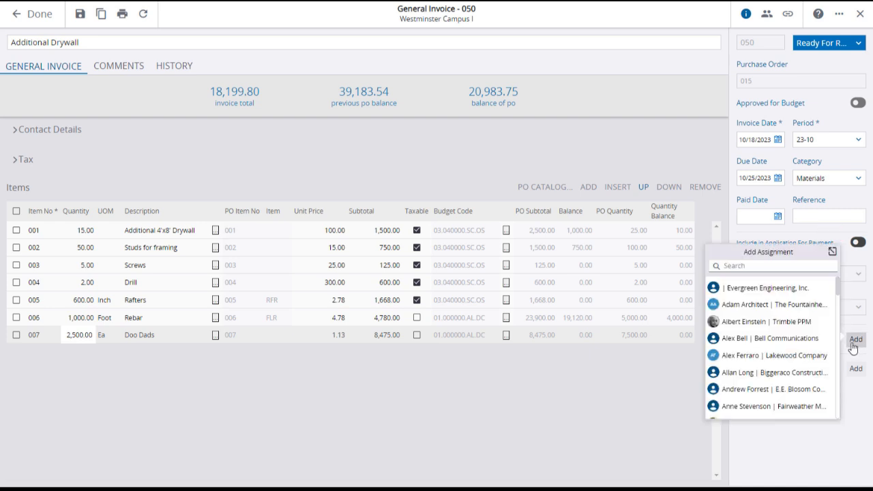
left_click(752, 390)
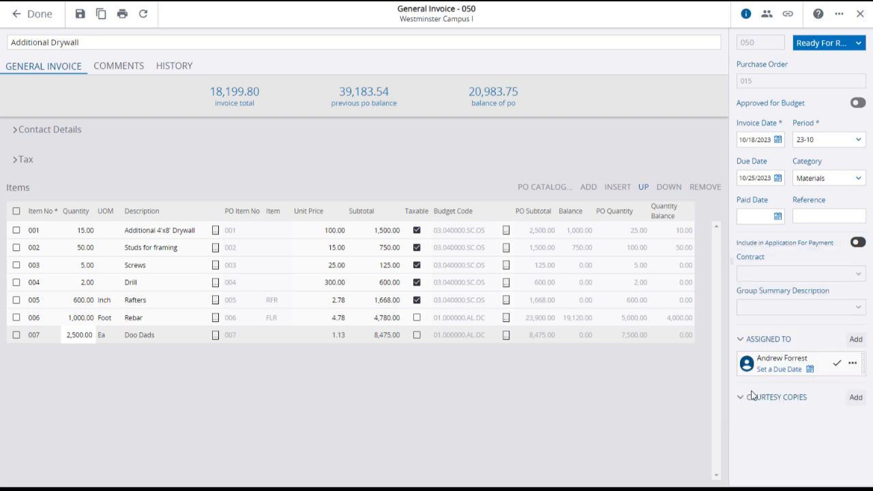
left_click(809, 369)
left_click(814, 325)
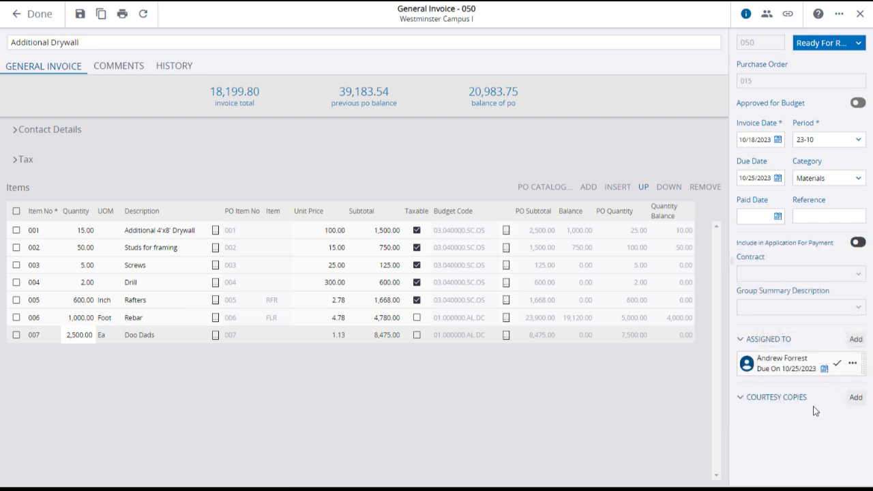
- Save and close the invoice, and check the actions available for invoice 050 in the general invoices list
left_click(79, 19)
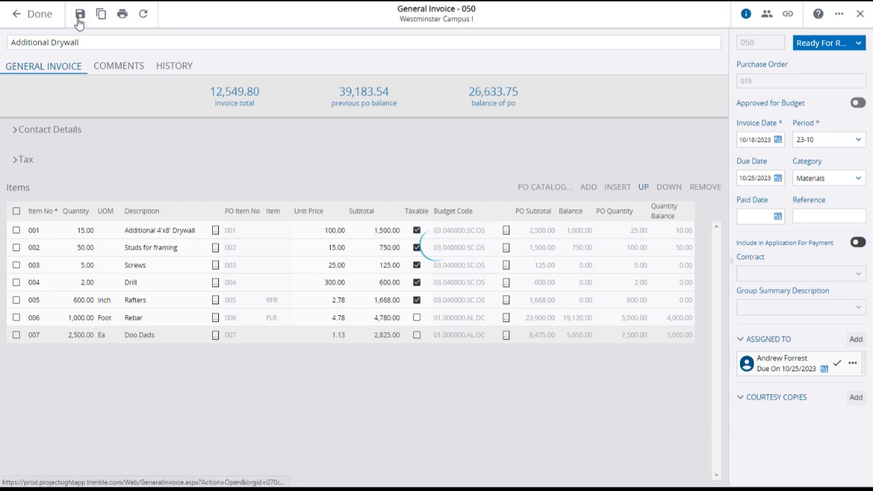
left_click(39, 15)
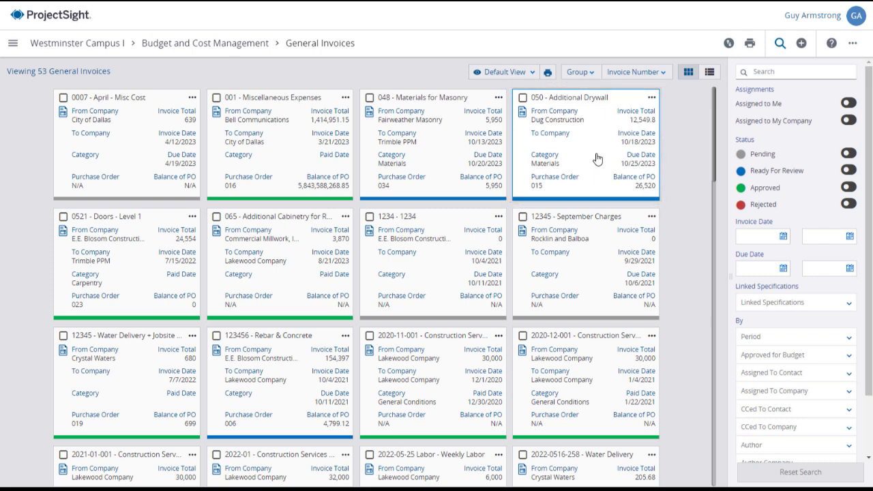
left_click(651, 99)
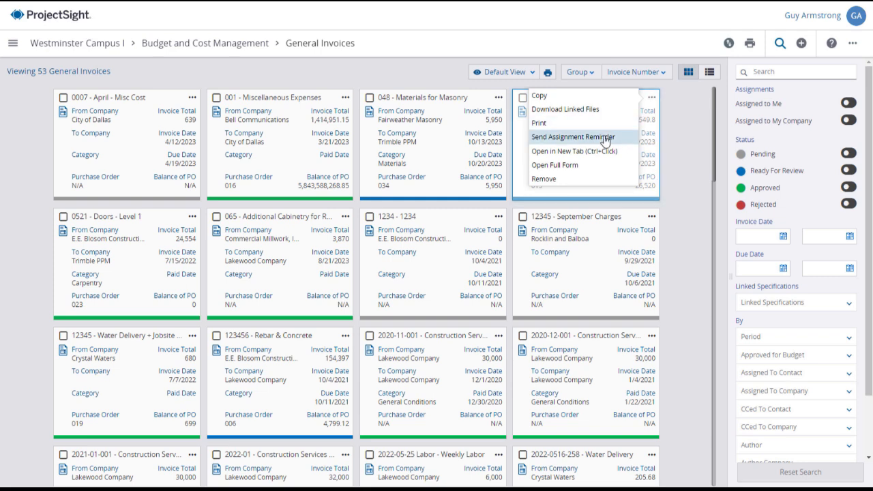
left_click(681, 138)
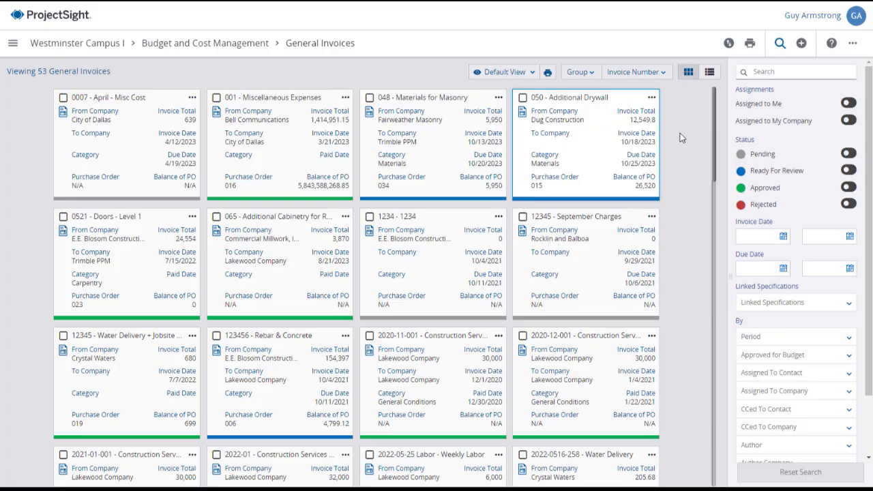